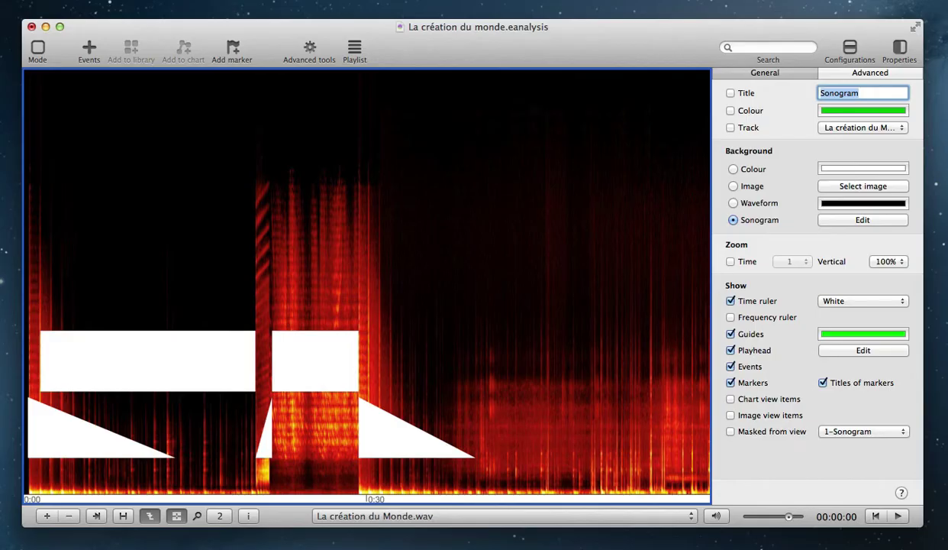
# Confirm the left white triangle event sits on Layer #1
pyautogui.click(153, 371)
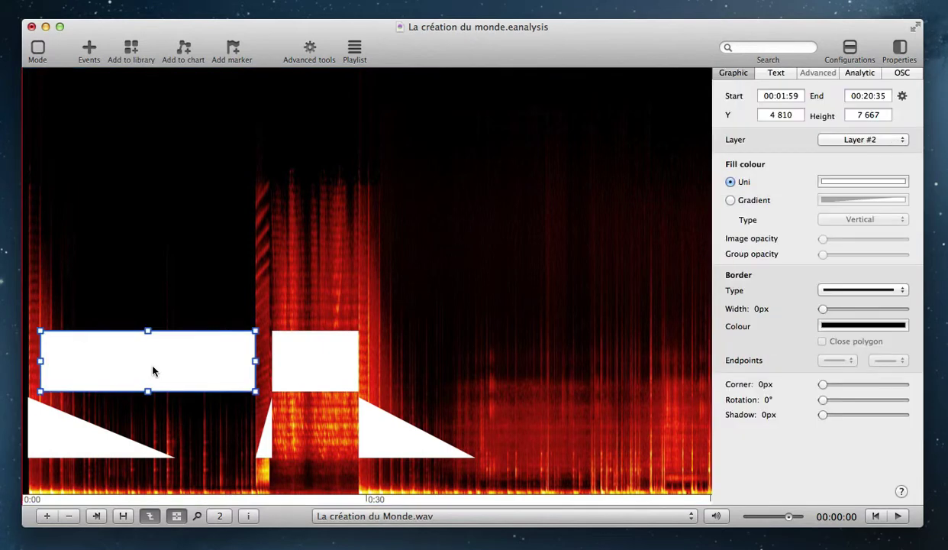
pyautogui.click(75, 433)
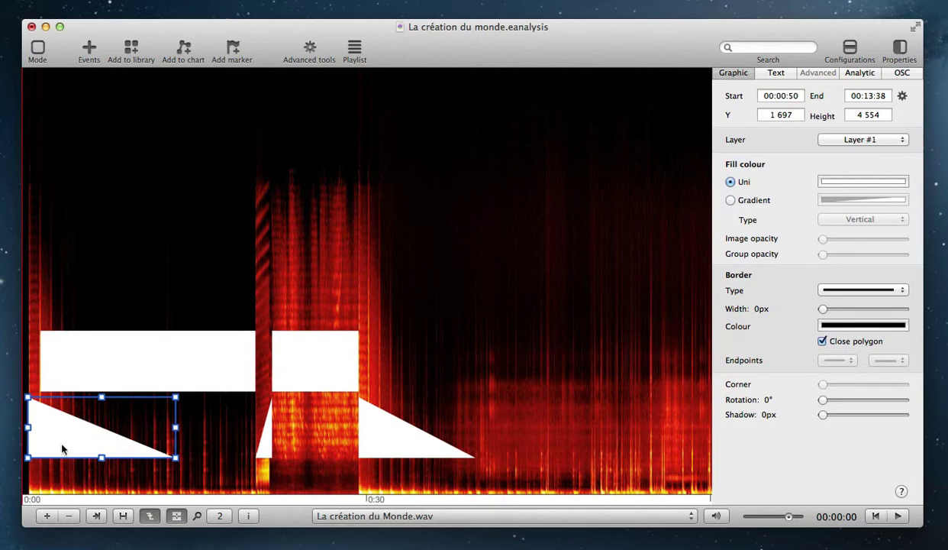
pyautogui.click(849, 140)
pyautogui.click(849, 140)
# Confirm the left white rectangle is on Layer #2, then show the sonogram's Layers and Rules settings
pyautogui.click(183, 344)
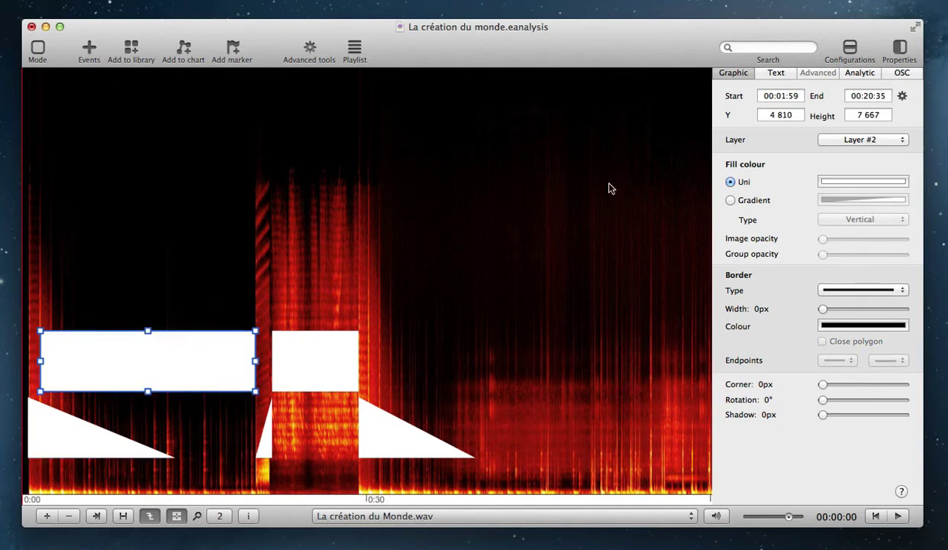
pyautogui.click(848, 142)
pyautogui.click(535, 198)
pyautogui.click(456, 177)
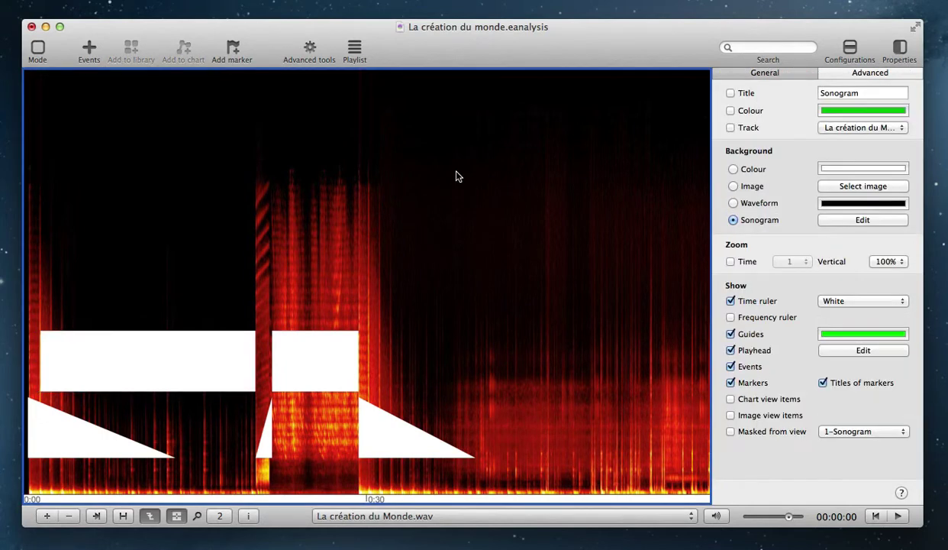
pyautogui.click(871, 73)
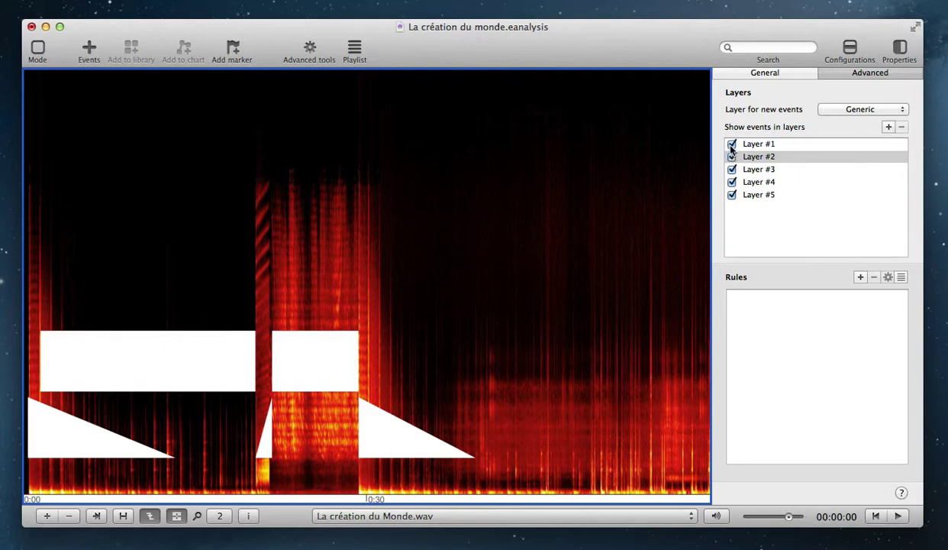
pyautogui.click(731, 145)
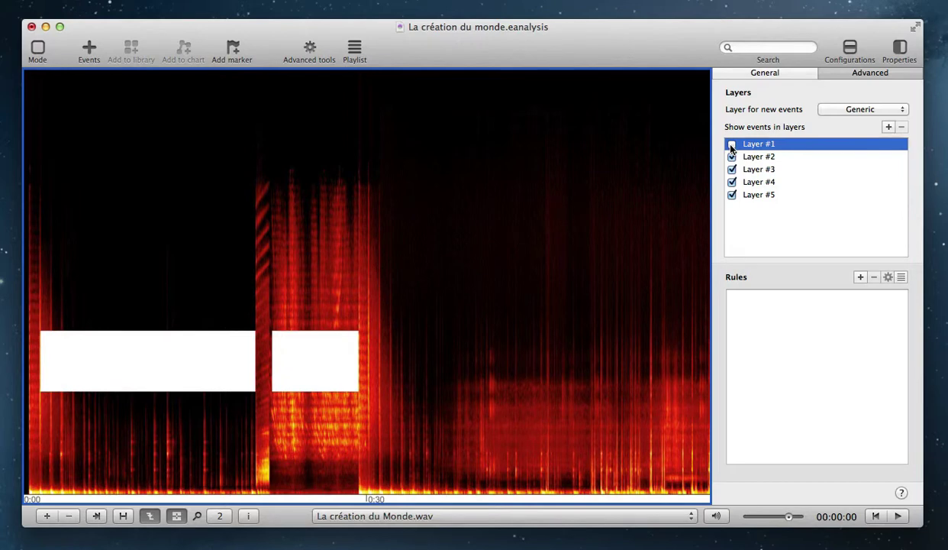
pyautogui.click(731, 145)
pyautogui.click(732, 157)
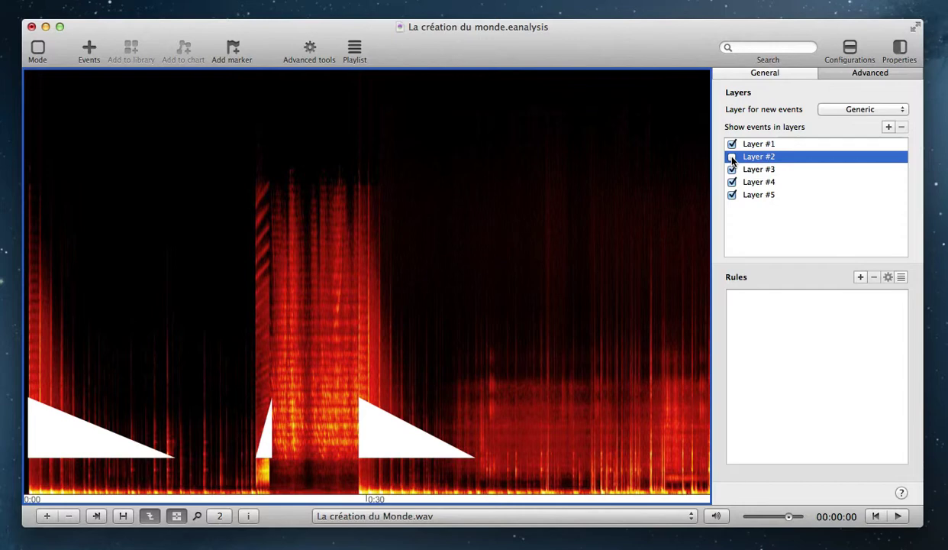
pyautogui.click(732, 158)
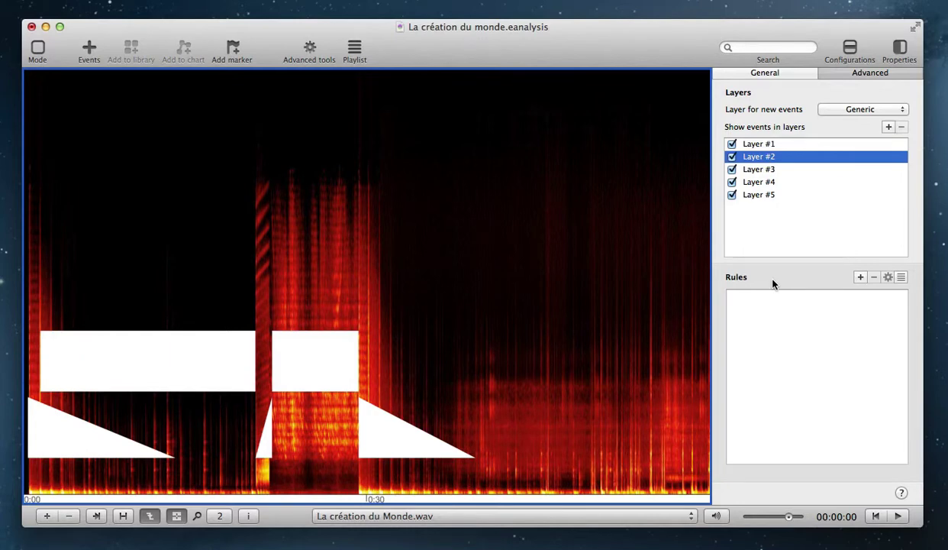
# Attach the New category 'Type of sounds' analytic parameter to the left triangle, keeping Attack
pyautogui.click(74, 439)
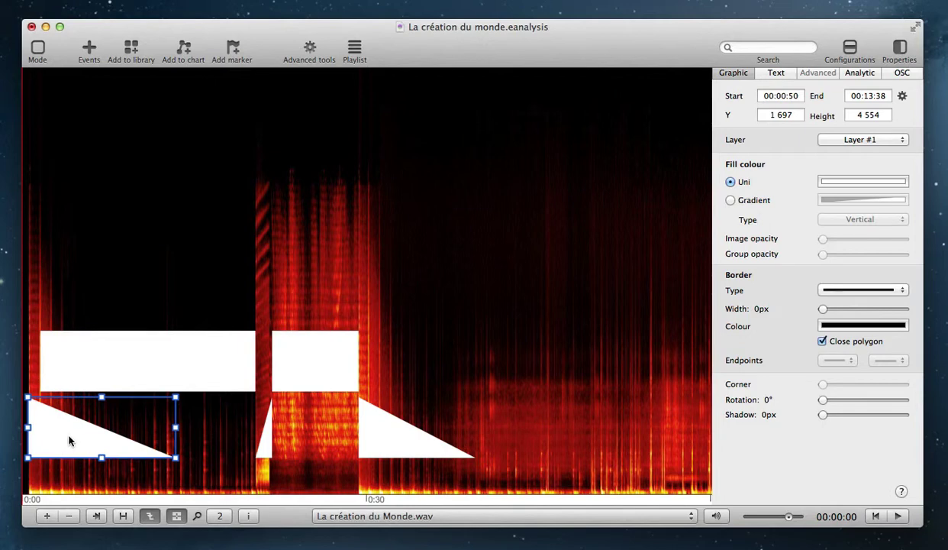
pyautogui.click(869, 74)
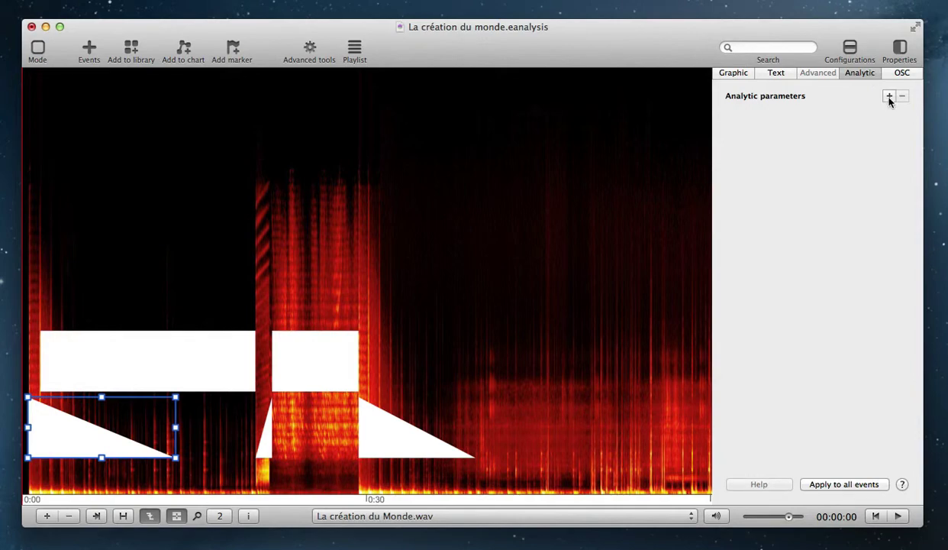
pyautogui.click(889, 97)
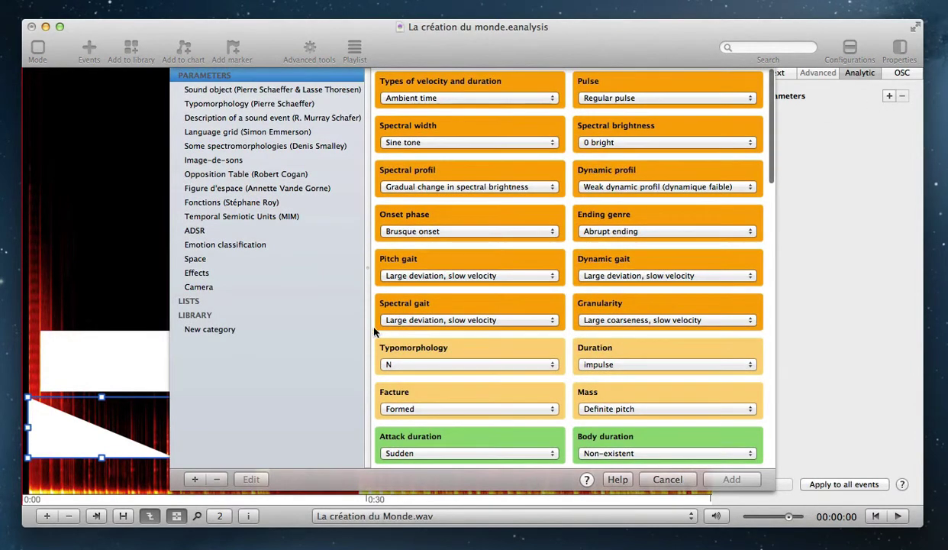
pyautogui.click(231, 333)
pyautogui.click(439, 81)
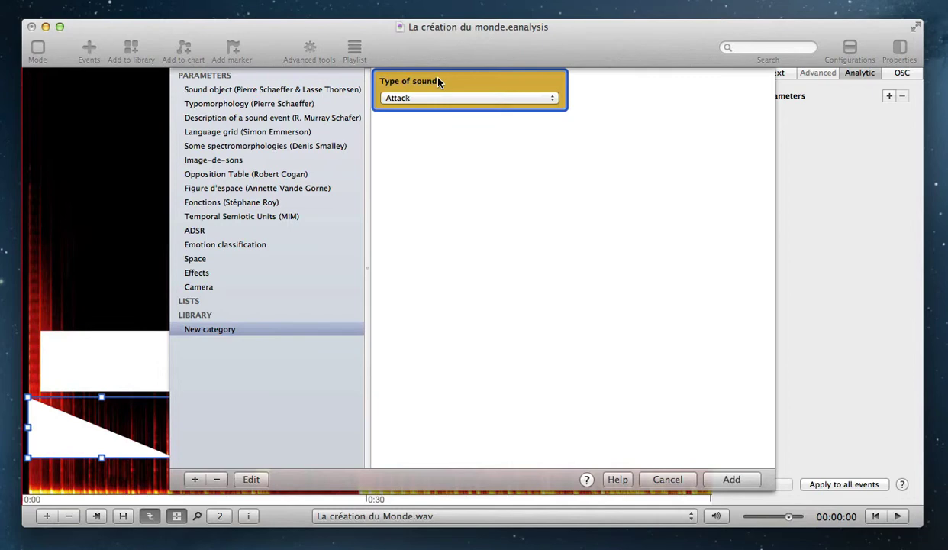
pyautogui.click(756, 478)
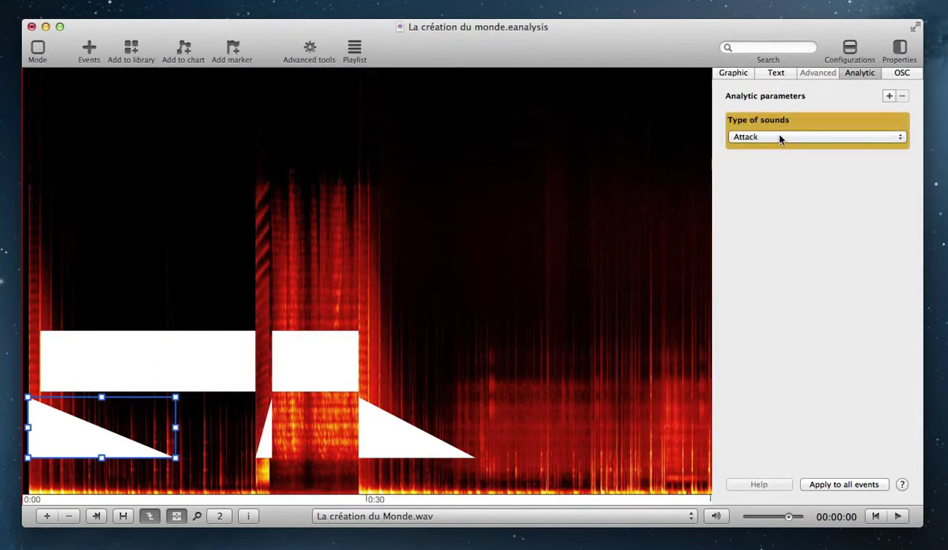
pyautogui.click(781, 139)
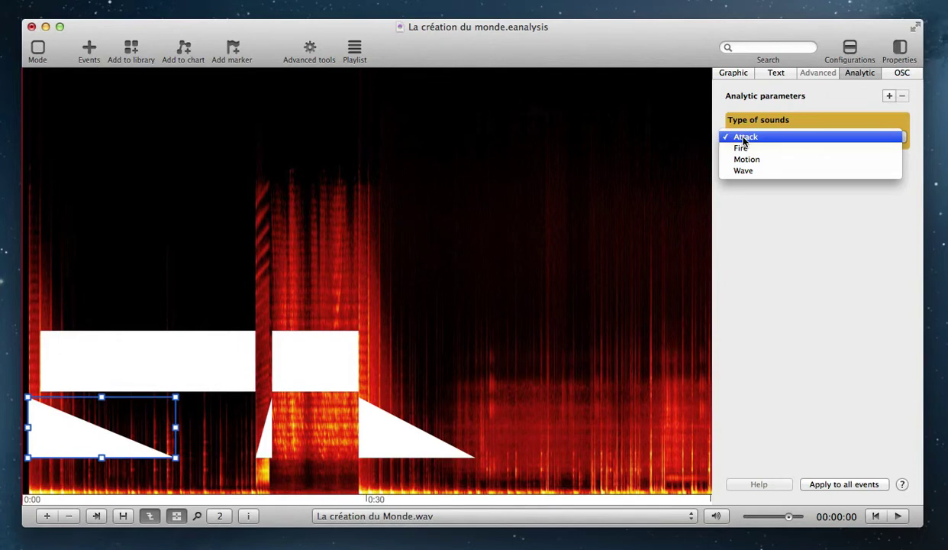
pyautogui.click(744, 139)
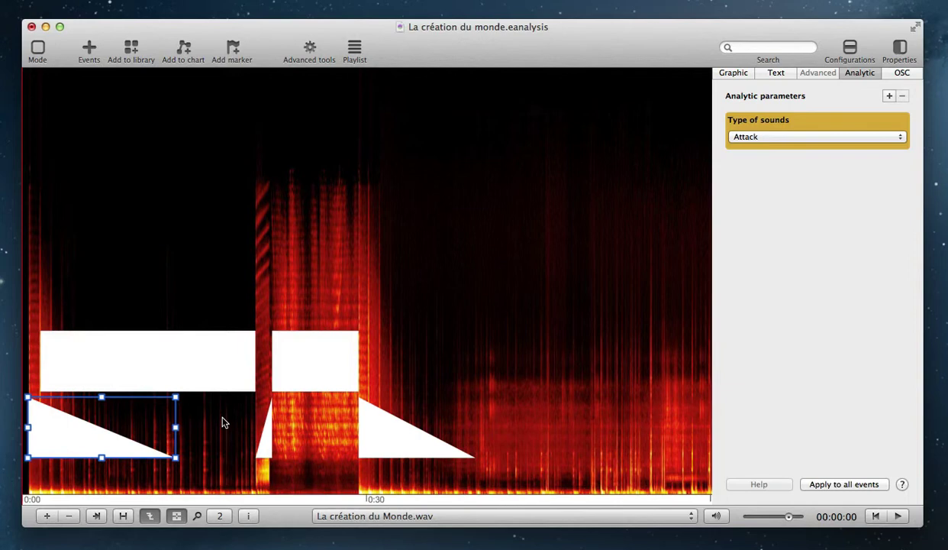
# Set sound types: left rectangle Fire, small middle triangle Motion, middle rectangle Wave
pyautogui.click(201, 372)
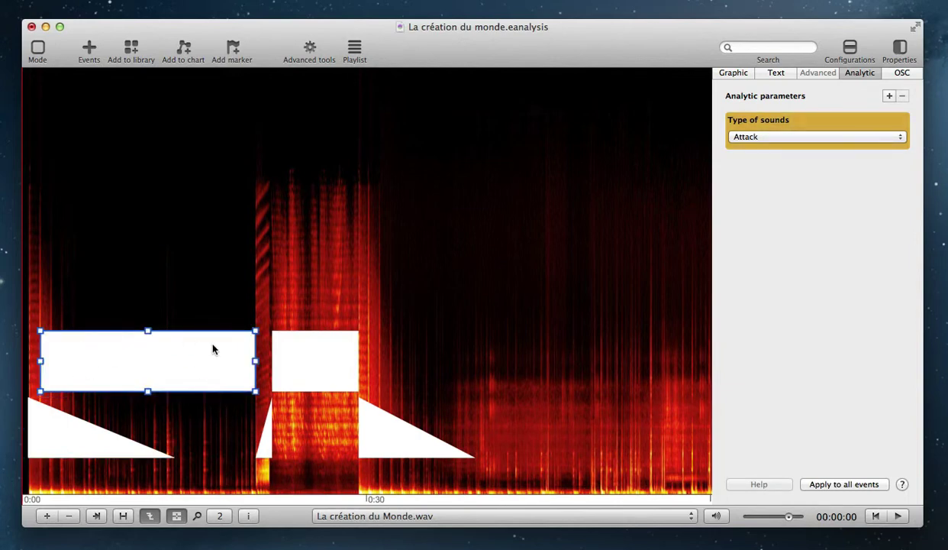
pyautogui.click(796, 139)
pyautogui.click(786, 150)
pyautogui.click(262, 436)
pyautogui.click(780, 138)
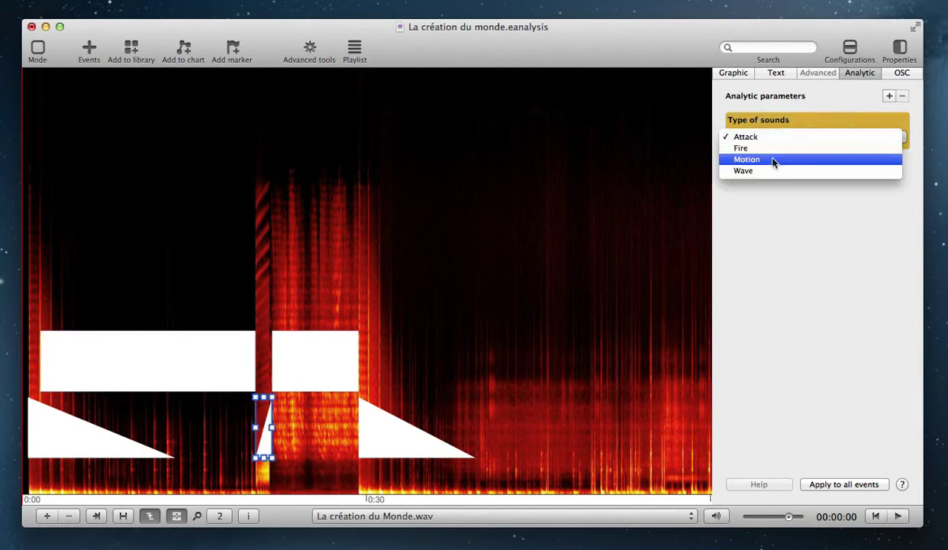
pyautogui.click(773, 158)
pyautogui.click(294, 369)
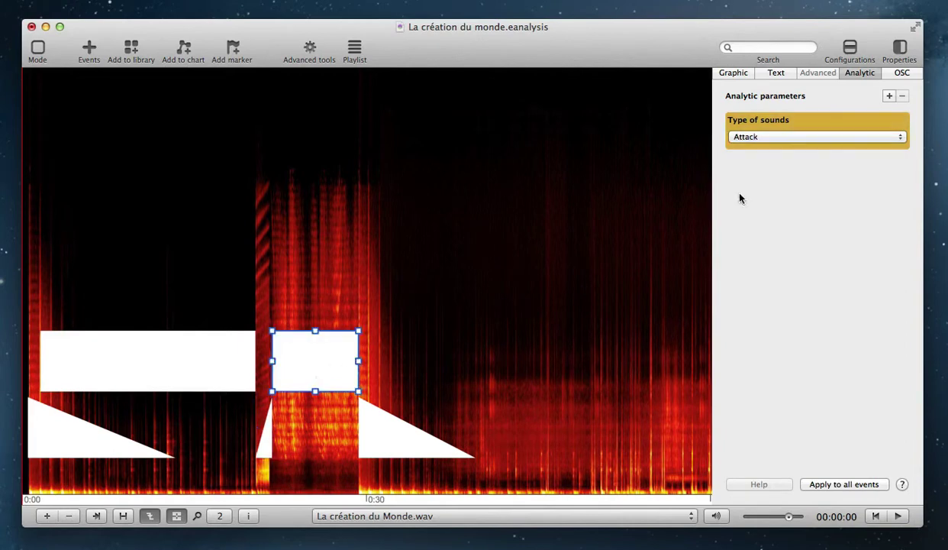
pyautogui.click(780, 138)
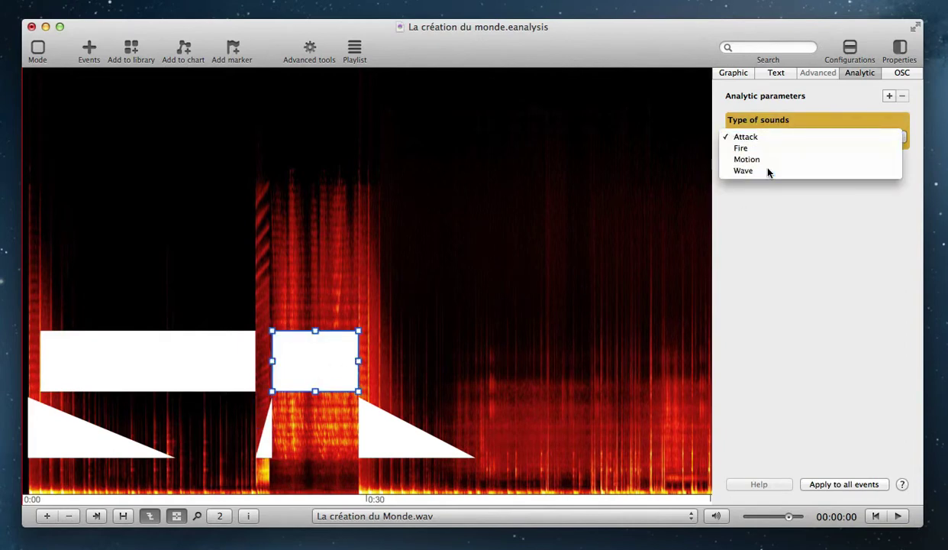
pyautogui.click(768, 171)
# Copy the left Fire rectangle to after the middle rectangle and make the copy narrower
pyautogui.click(191, 370)
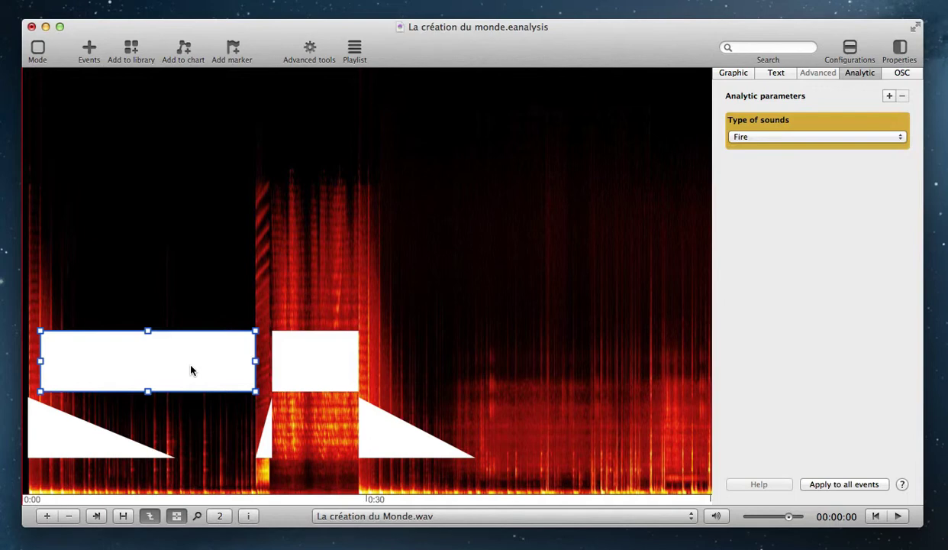
pyautogui.press('super+v')
pyautogui.click(441, 353)
pyautogui.moveTo(442, 354); pyautogui.dragTo(449, 371)
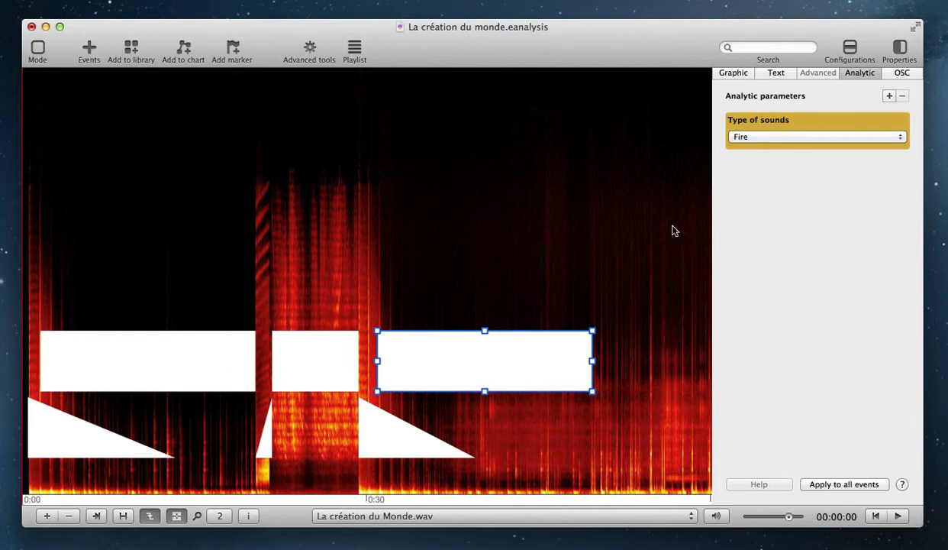
pyautogui.moveTo(593, 361); pyautogui.dragTo(543, 375)
pyautogui.click(493, 308)
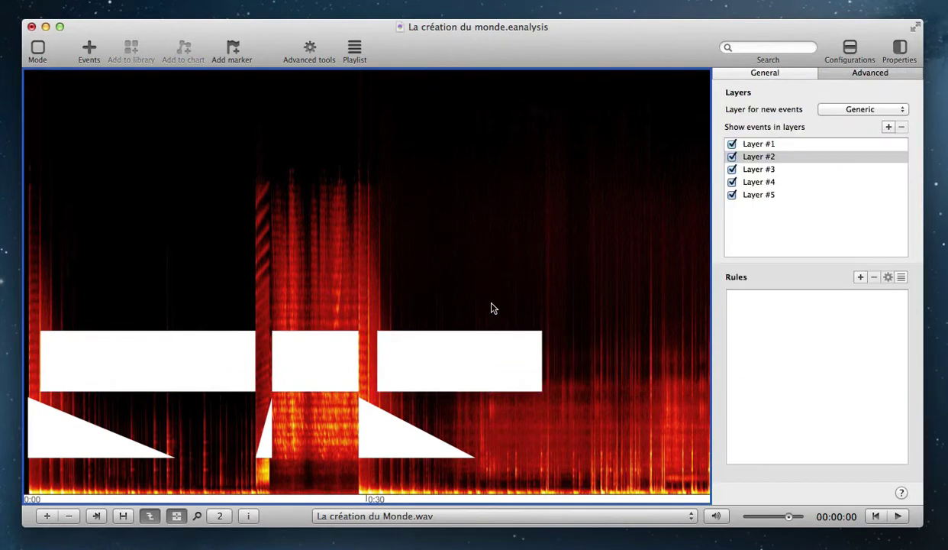
pyautogui.click(442, 383)
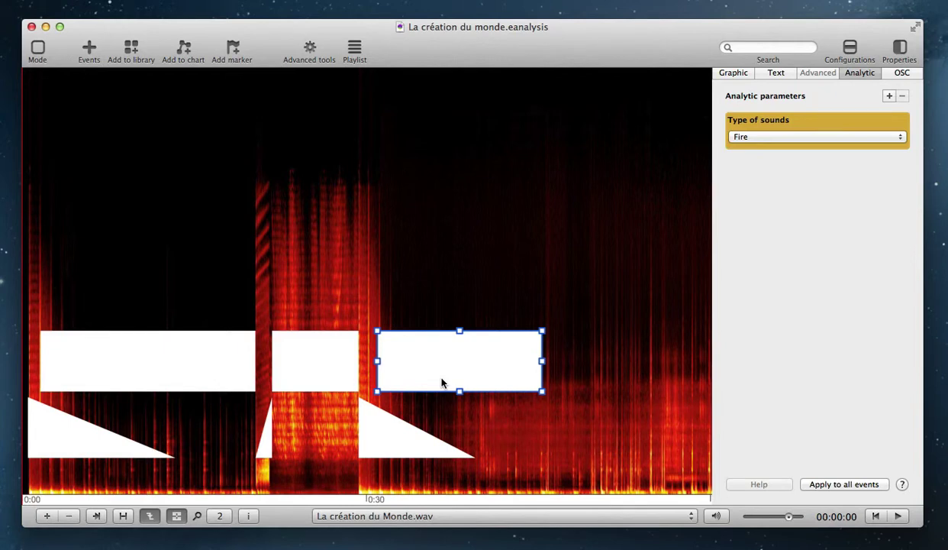
pyautogui.click(446, 246)
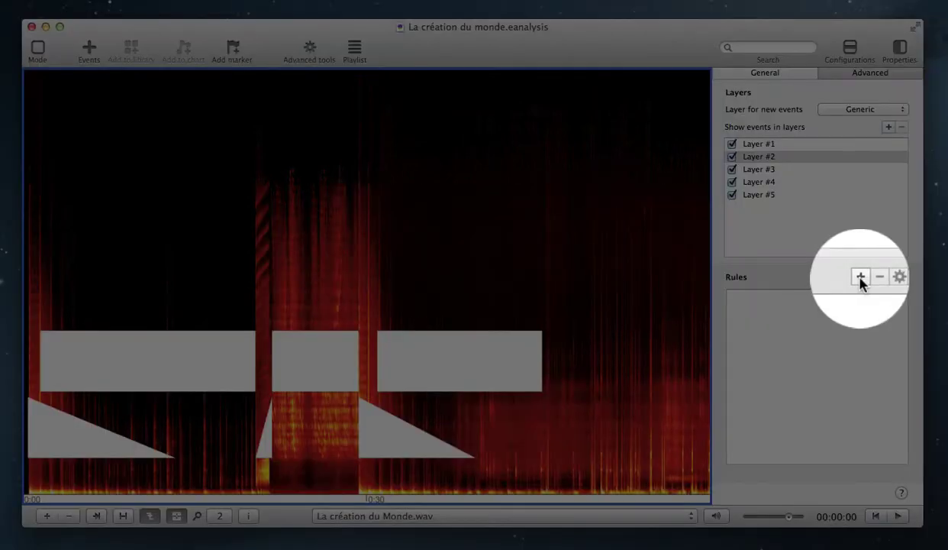
# Add a new rule for all events and open its Rules properties window, moved up and right
pyautogui.click(860, 277)
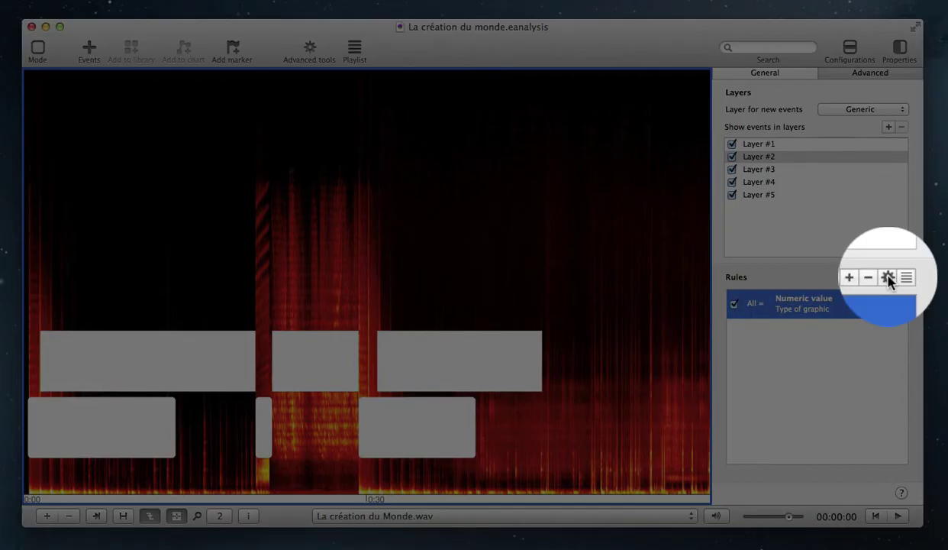
pyautogui.click(888, 276)
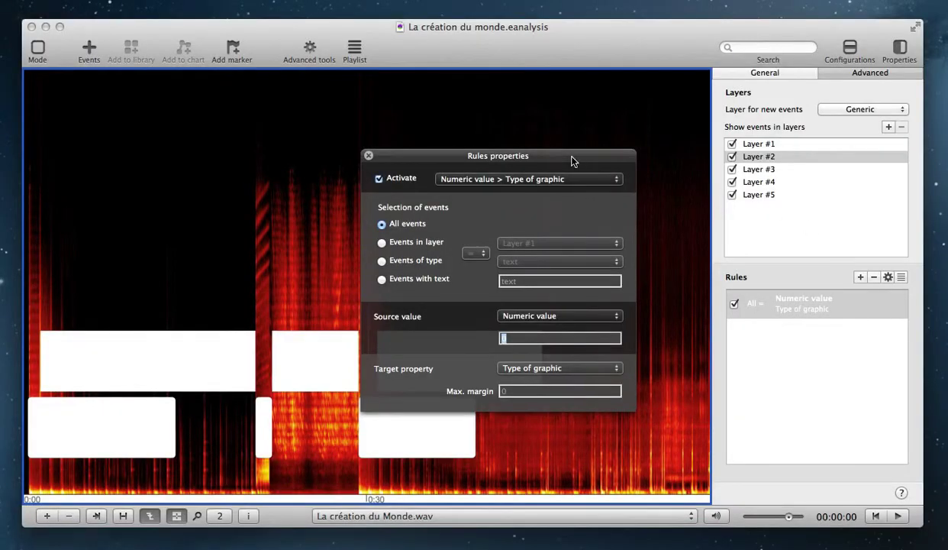
pyautogui.moveTo(573, 160); pyautogui.dragTo(661, 60)
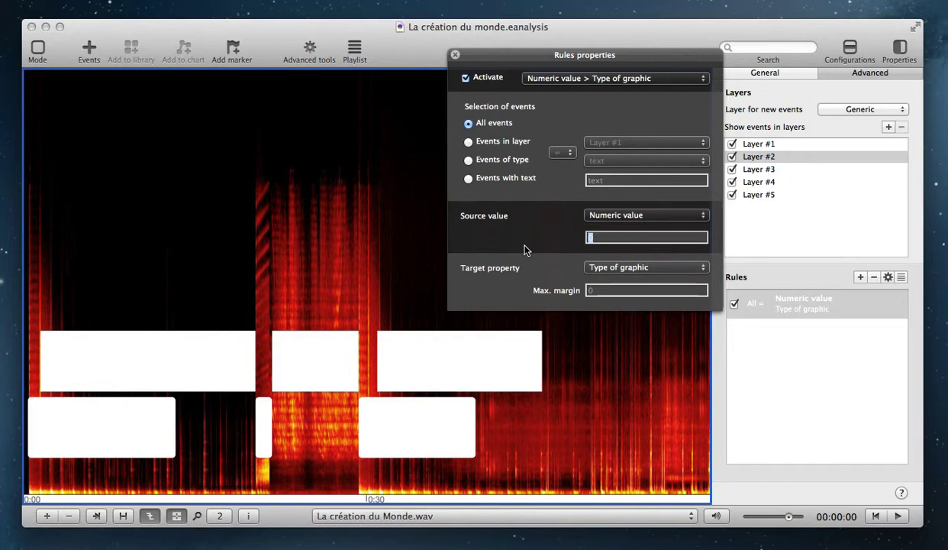
# Show the Source value options for the new rule, currently Numeric value
pyautogui.click(607, 215)
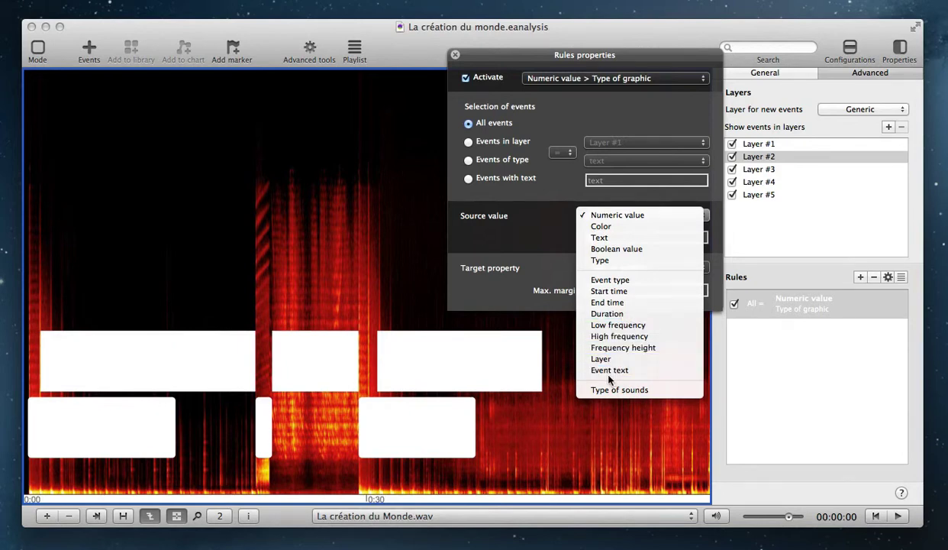
# Map the rule's source Type of sounds to target property Y, with Max. margin 15
pyautogui.click(660, 391)
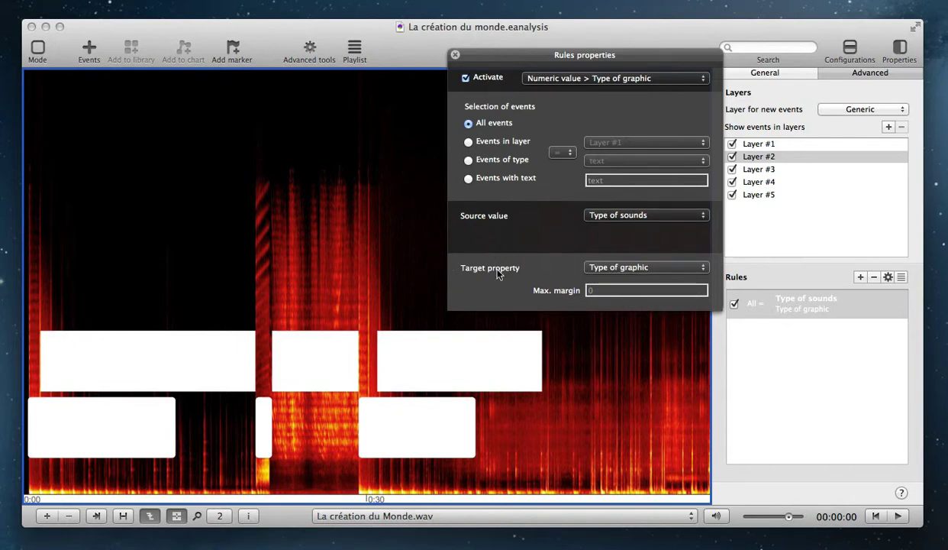
pyautogui.click(623, 268)
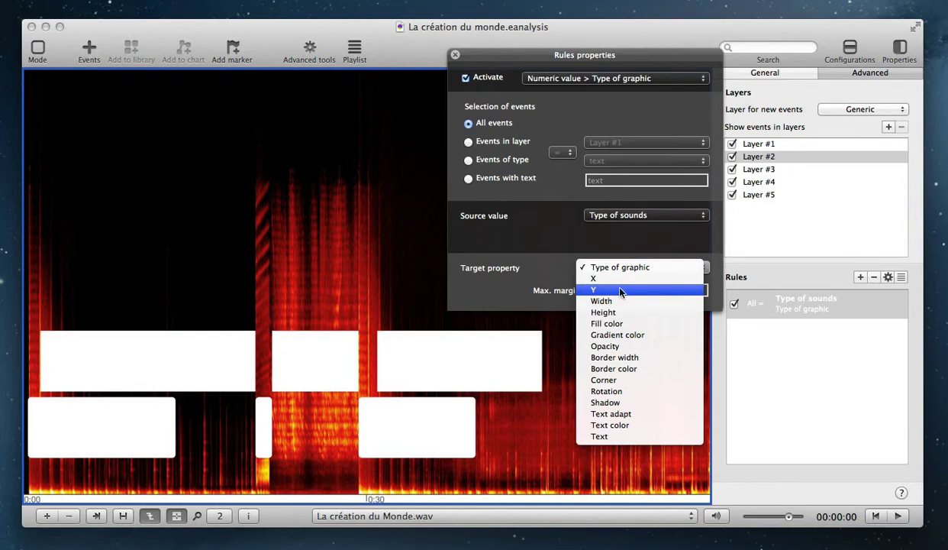
pyautogui.click(620, 291)
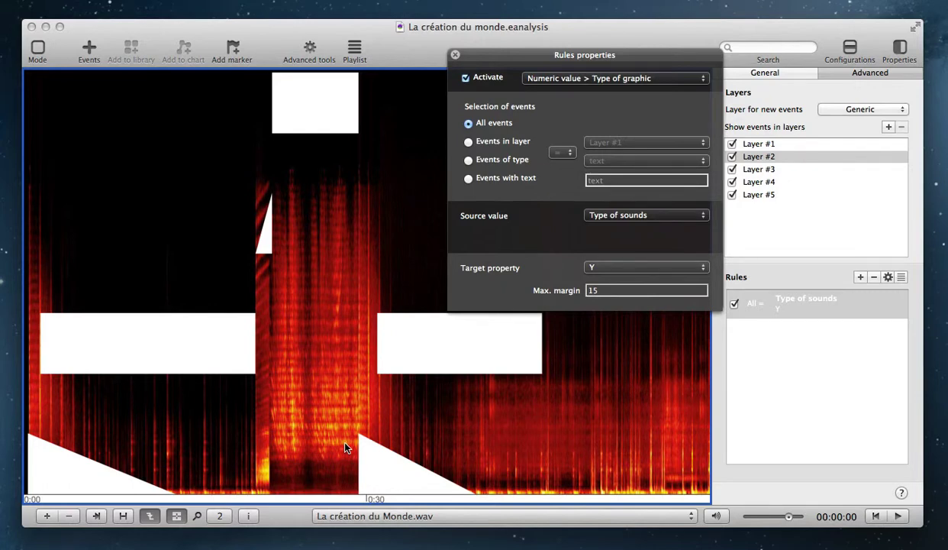
pyautogui.click(345, 447)
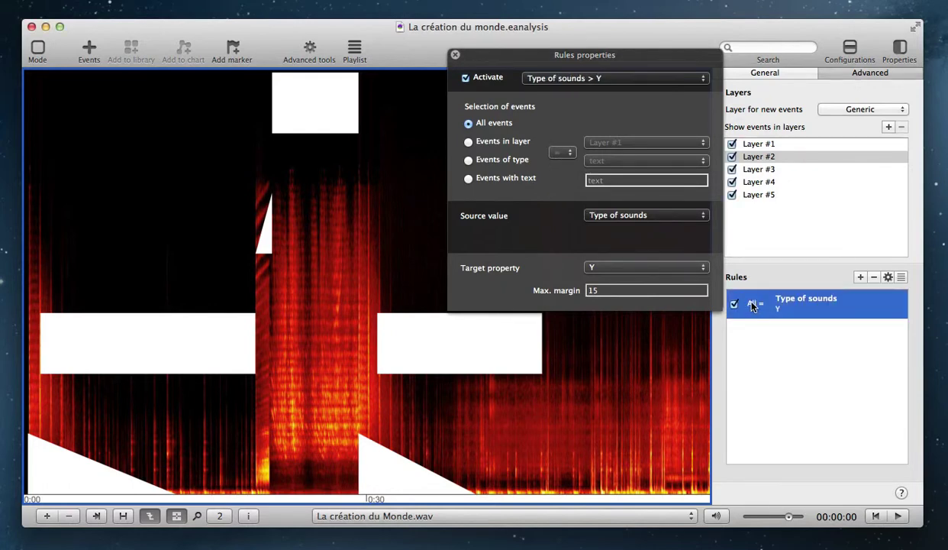
# Add a second rule mapping a green Color source to the Fill color target property
pyautogui.click(861, 277)
pyautogui.click(814, 328)
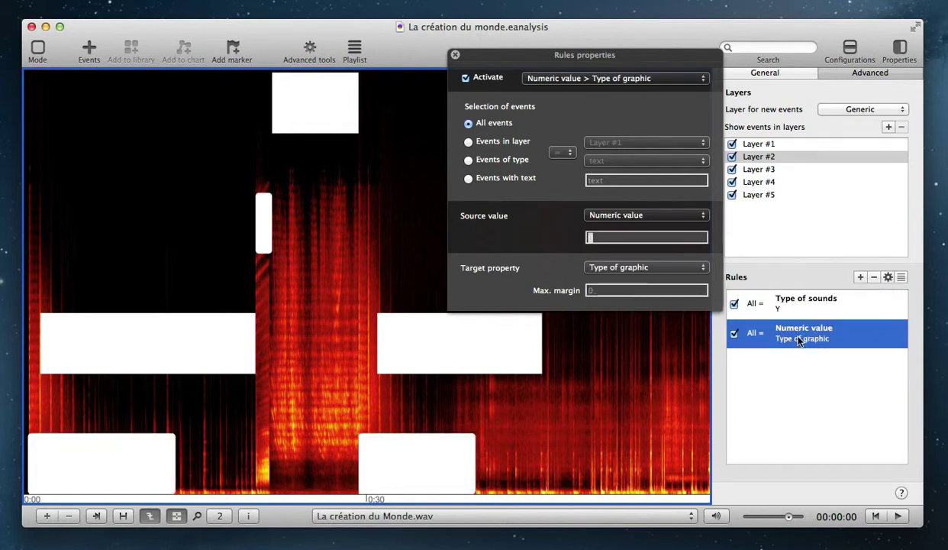
pyautogui.click(607, 218)
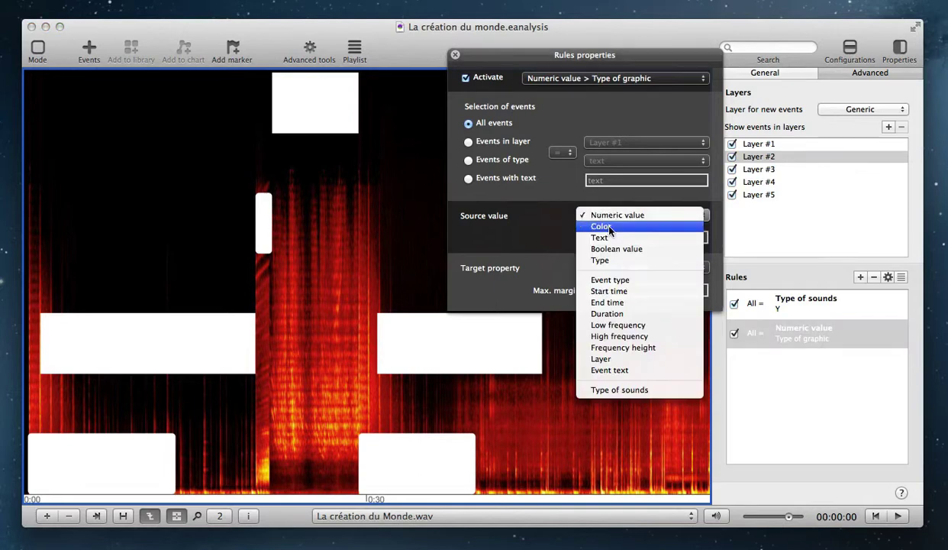
pyautogui.click(592, 223)
pyautogui.click(611, 244)
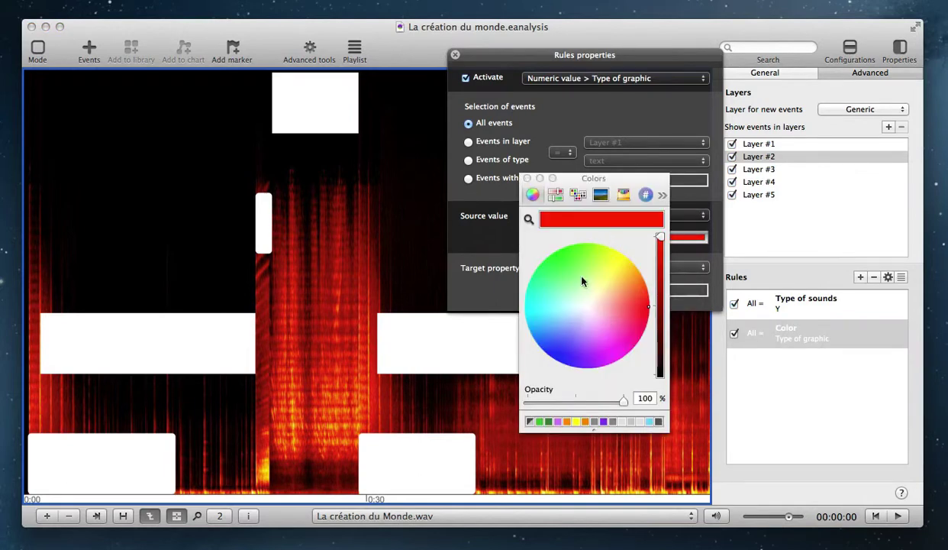
pyautogui.click(562, 270)
pyautogui.click(511, 170)
pyautogui.click(603, 267)
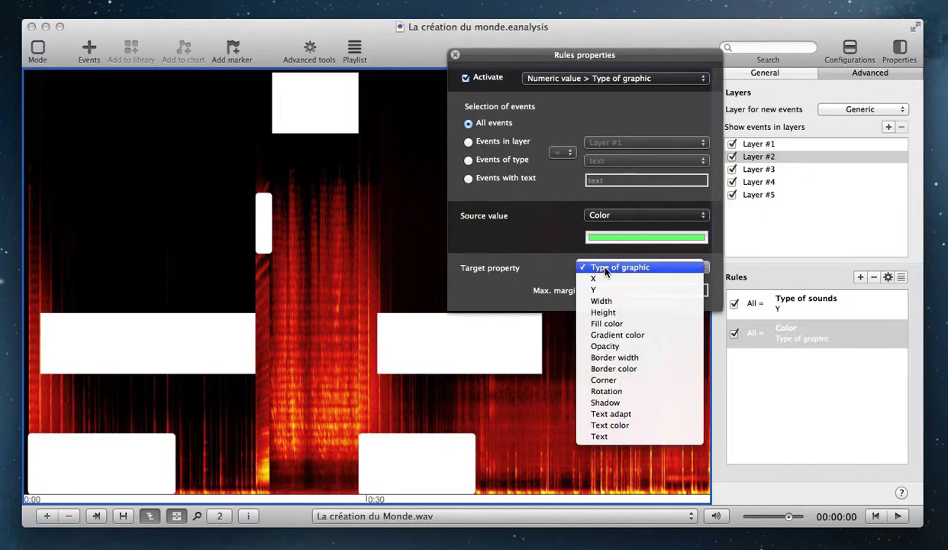
pyautogui.click(617, 324)
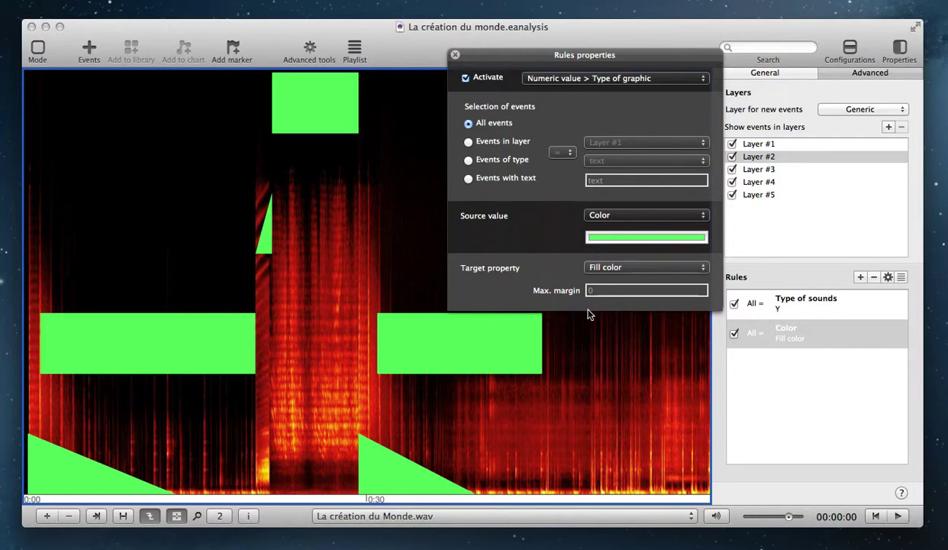